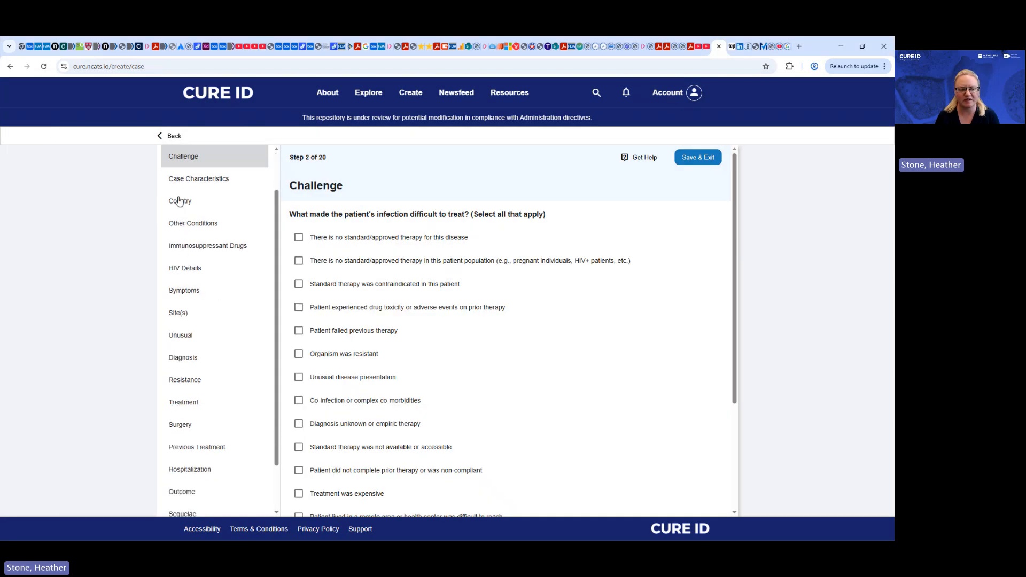
Record Balamuthia mandrillaris as the organism that caused the disease in the Disease section and continue to Challenge
{"action": "scroll", "coordinate": [187, 171], "scroll_direction": "up", "scroll_amount": 1}
{"action": "left_click", "coordinate": [184, 179]}
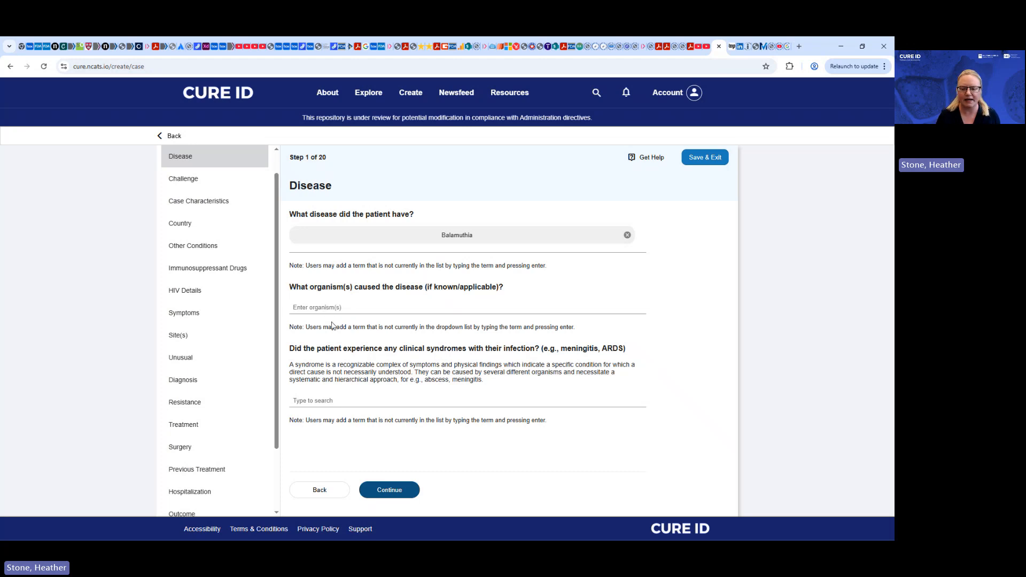
{"action": "left_click", "coordinate": [317, 307]}
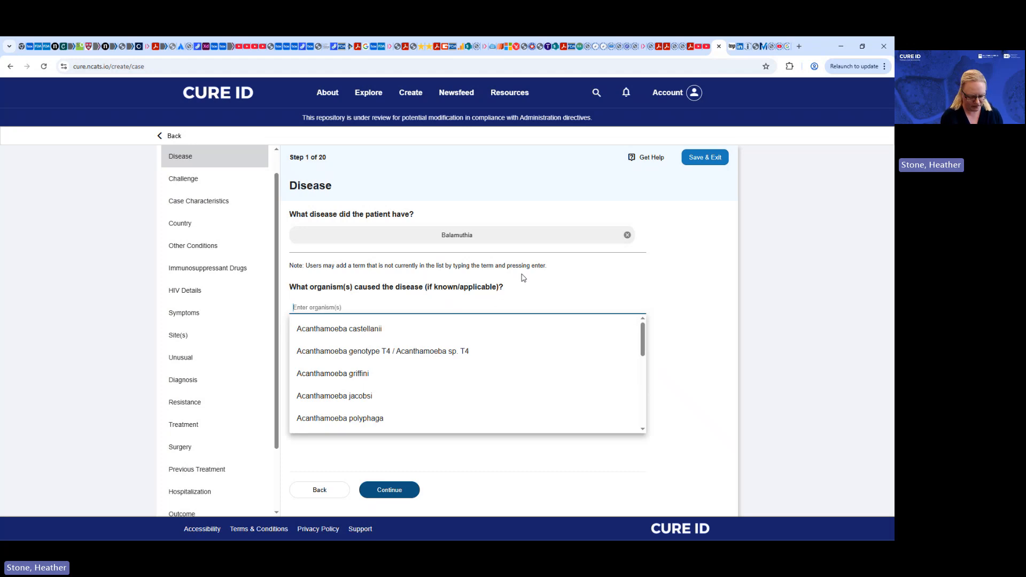
{"action": "type", "text": "Balam"}
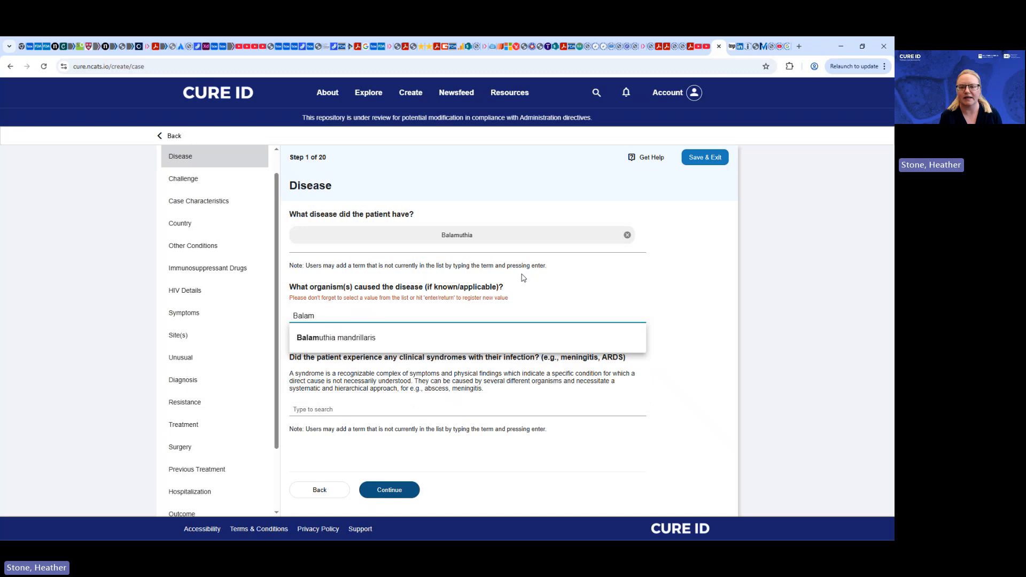
{"action": "left_click", "coordinate": [434, 342]}
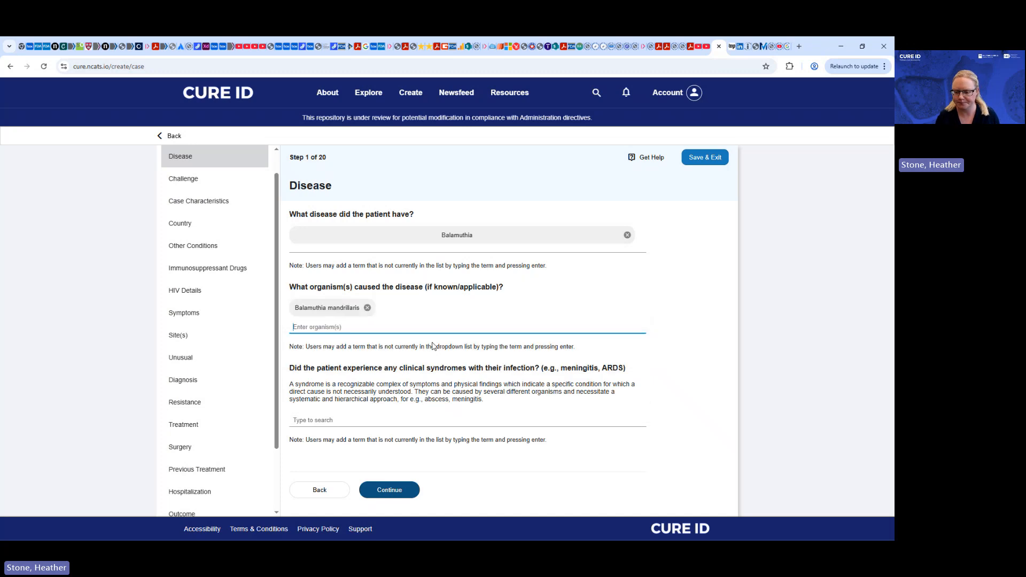
{"action": "left_click", "coordinate": [390, 490]}
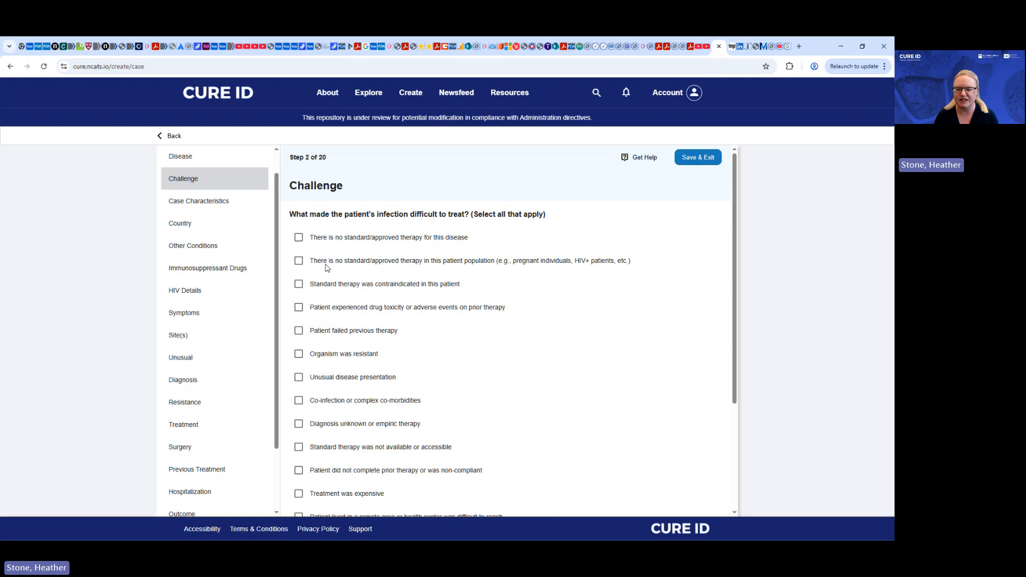
Mark the treatment challenges as no standard therapy for the disease, standard therapy contraindicated, drug toxicity on prior therapy, and failed previous therapy
{"action": "left_click", "coordinate": [318, 244]}
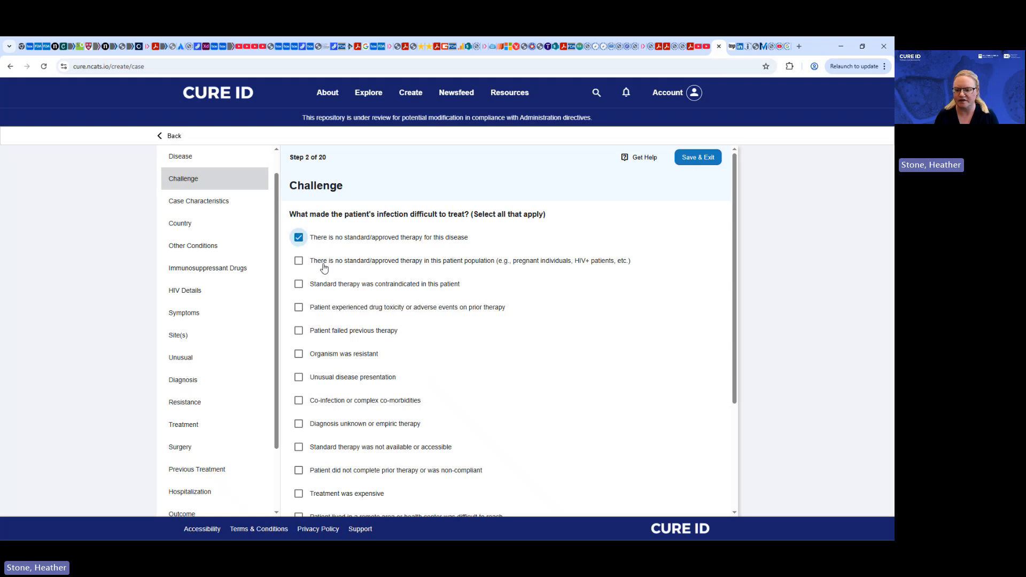
{"action": "left_click", "coordinate": [323, 284]}
{"action": "left_click", "coordinate": [326, 309]}
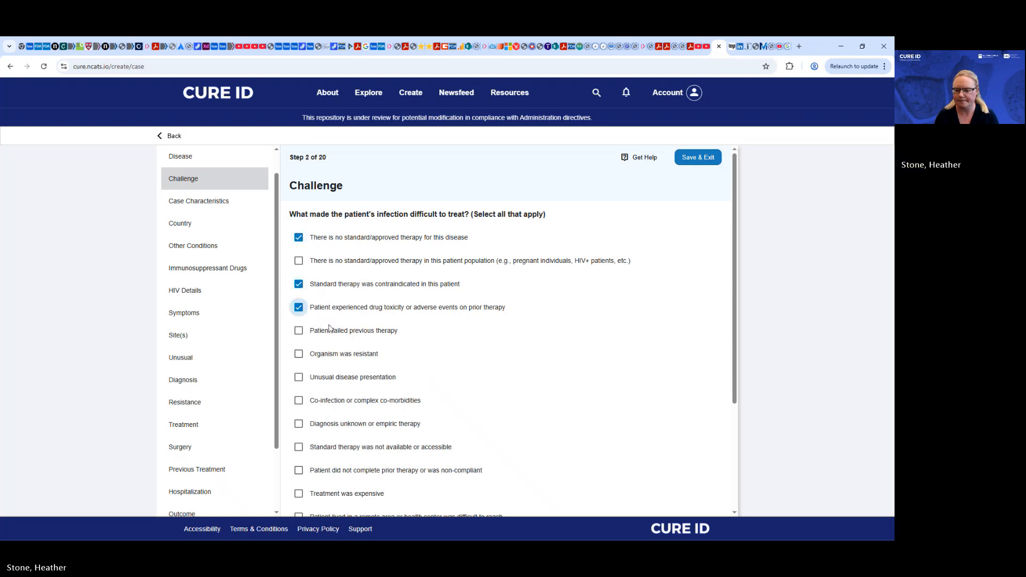
{"action": "left_click", "coordinate": [327, 331]}
Add an Other challenge specified as "Other" and continue to the Case Characteristics section
{"action": "scroll", "coordinate": [478, 395], "scroll_direction": "down", "scroll_amount": 2}
{"action": "scroll", "coordinate": [478, 395], "scroll_direction": "down", "scroll_amount": 1}
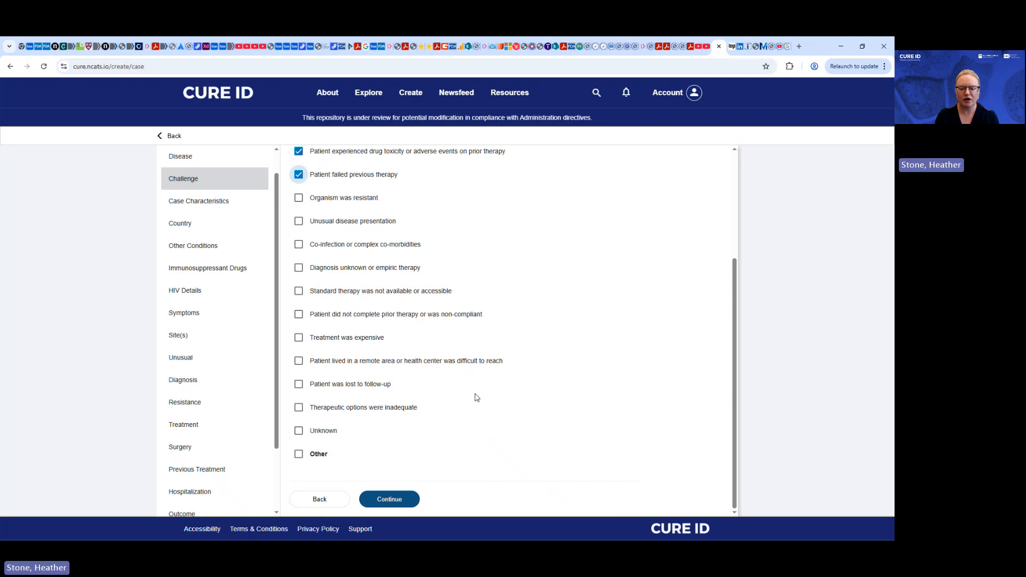
{"action": "left_click", "coordinate": [299, 454]}
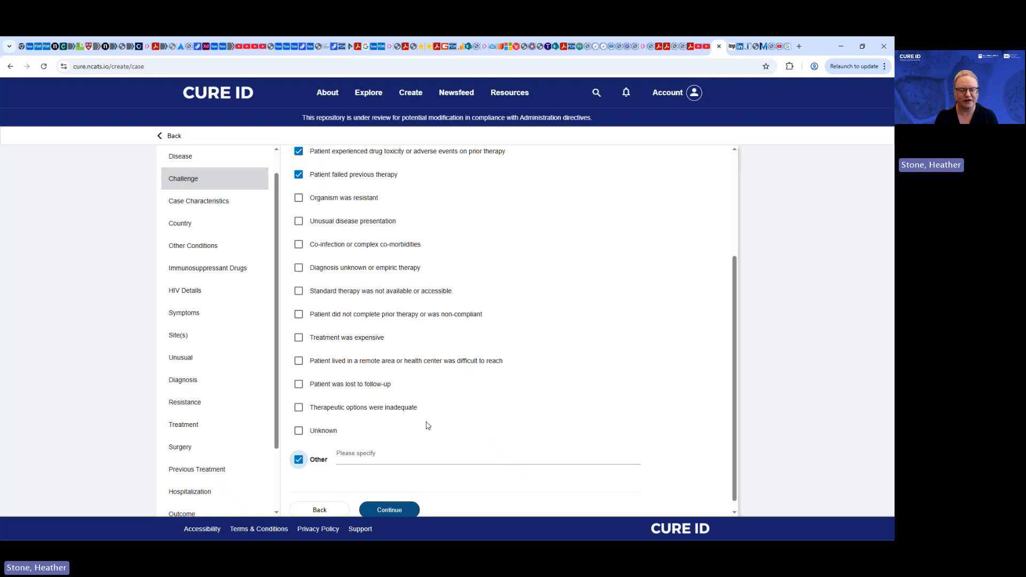
{"action": "key", "text": "Tab"}
{"action": "type", "text": "Other"}
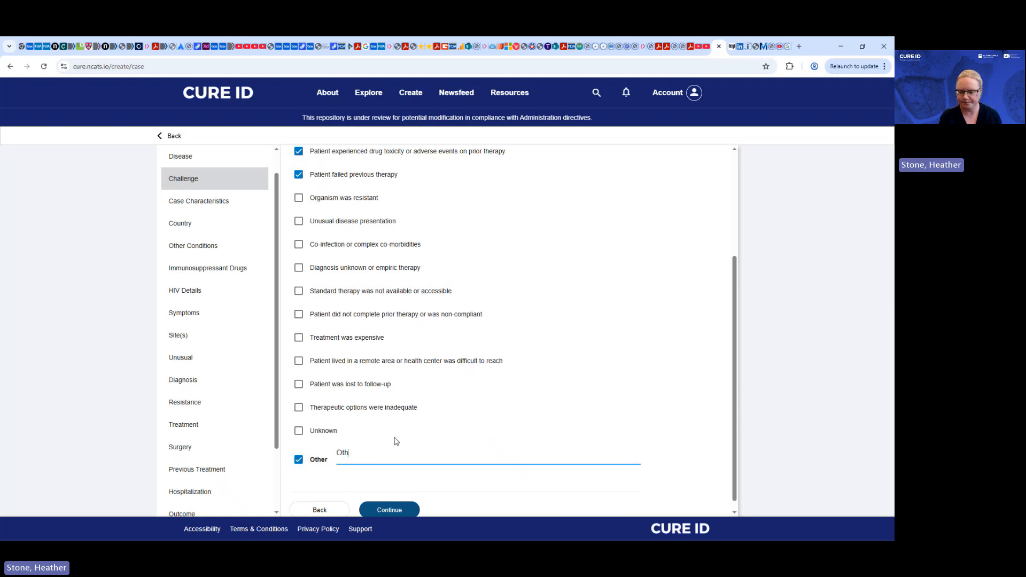
{"action": "left_click", "coordinate": [388, 510]}
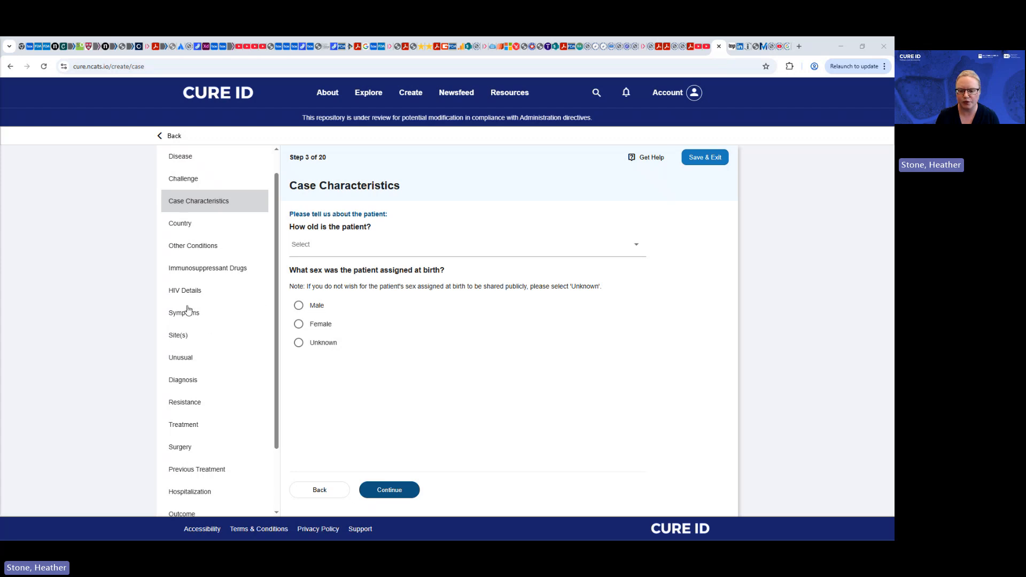
Skip ahead past Unusual to Diagnosis and select clinical assessment, imaging, molecular diagnosis/PCR and pathology/histopathology as the diagnostic methods
{"action": "left_click", "coordinate": [181, 357]}
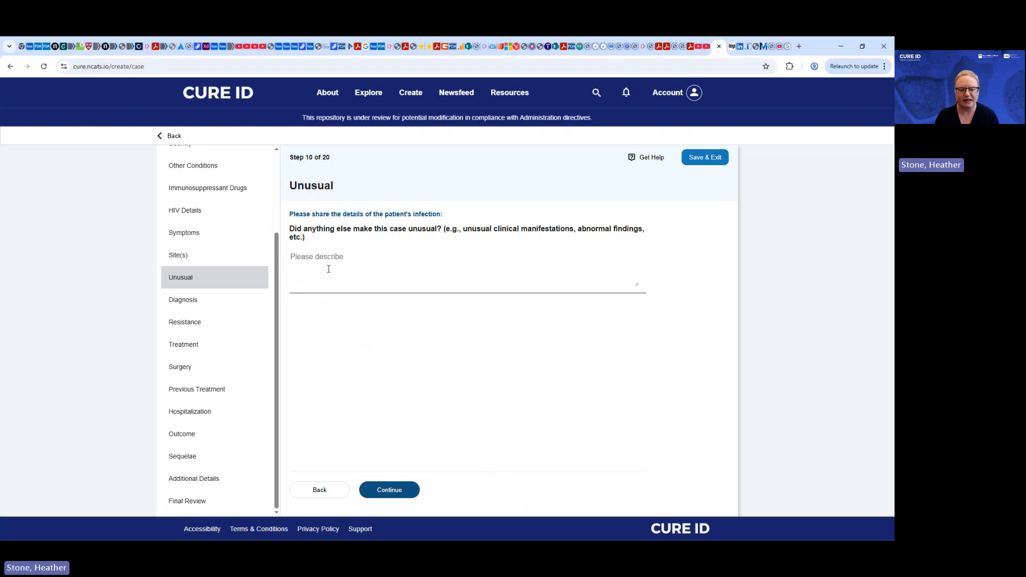
{"action": "left_click", "coordinate": [390, 490]}
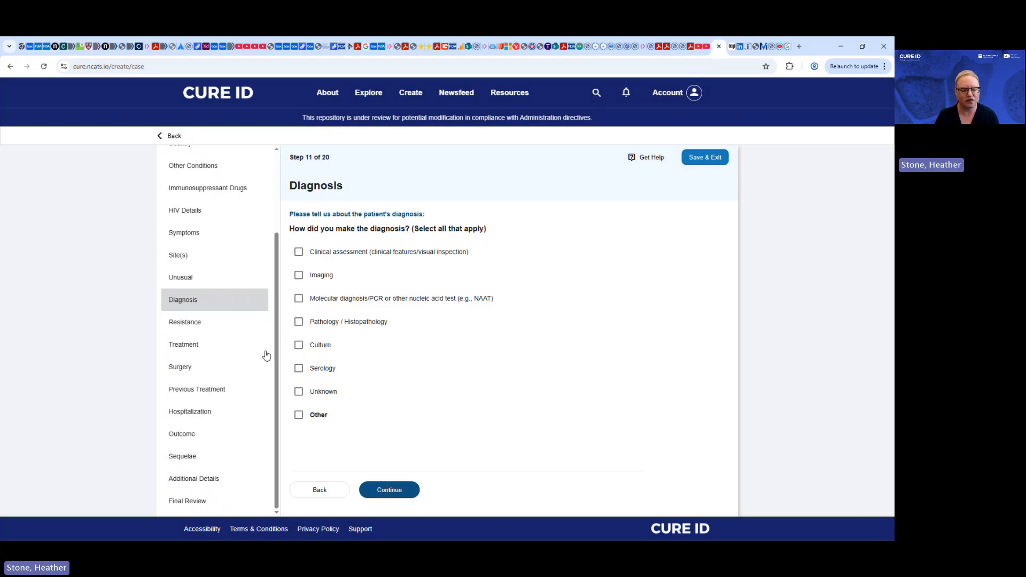
{"action": "left_click", "coordinate": [322, 255]}
{"action": "left_click", "coordinate": [320, 277]}
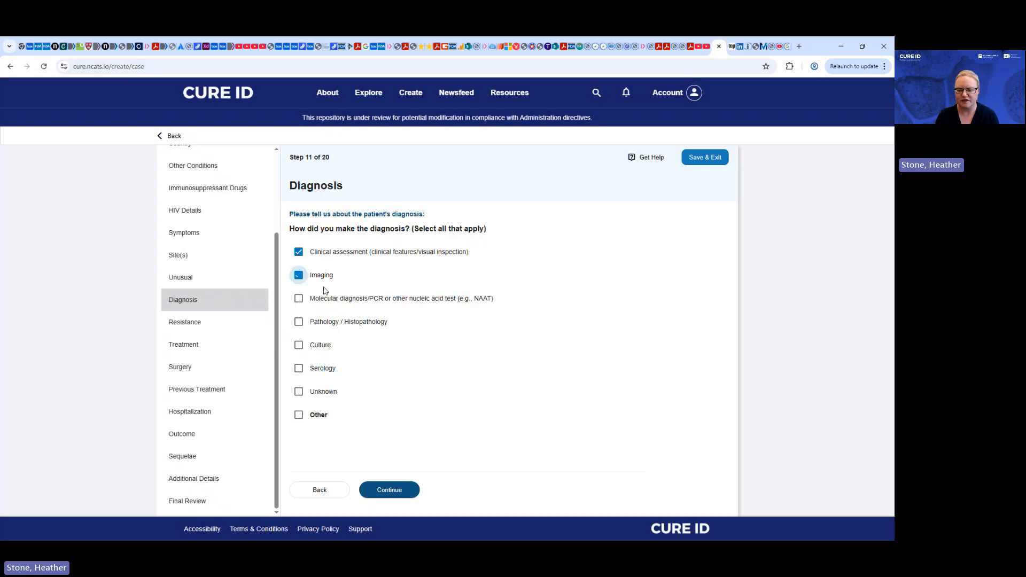
{"action": "left_click", "coordinate": [327, 299]}
{"action": "left_click", "coordinate": [328, 322]}
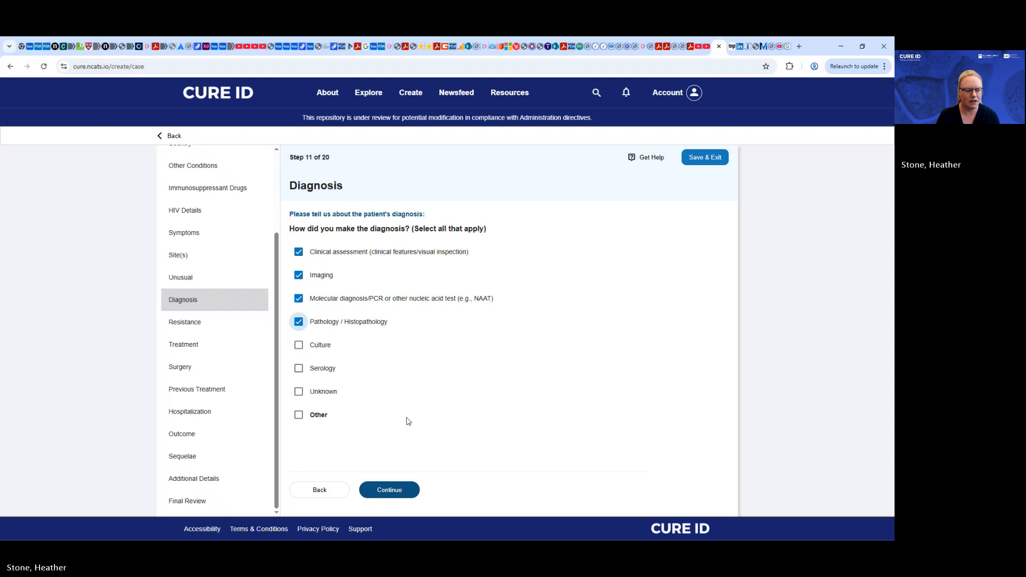
{"action": "left_click", "coordinate": [385, 489]}
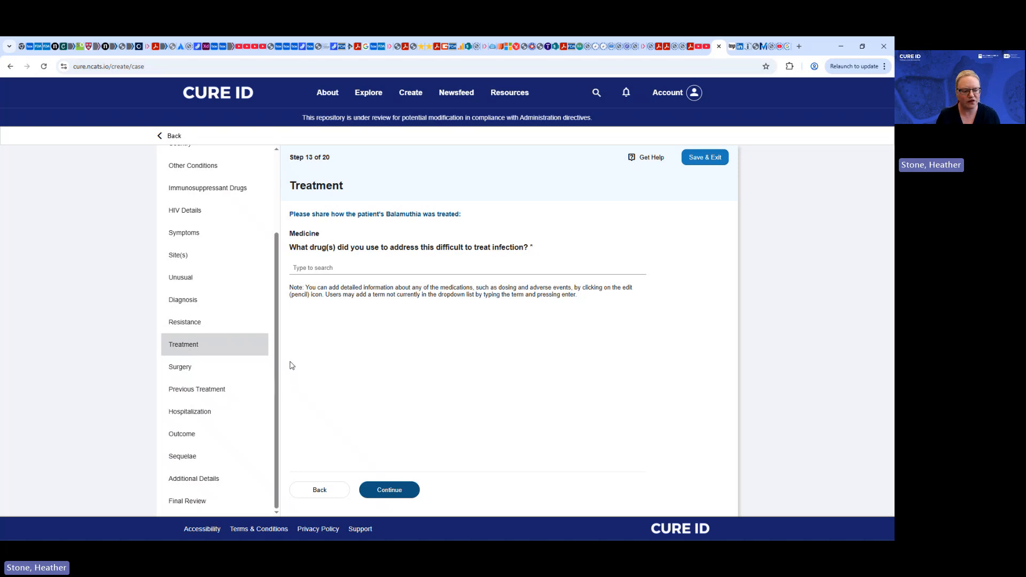
Add Nitroxoline and Pentamidine as the treatment drugs, and view Nitroxoline's treatment length form without filling it in
{"action": "left_click", "coordinate": [323, 268]}
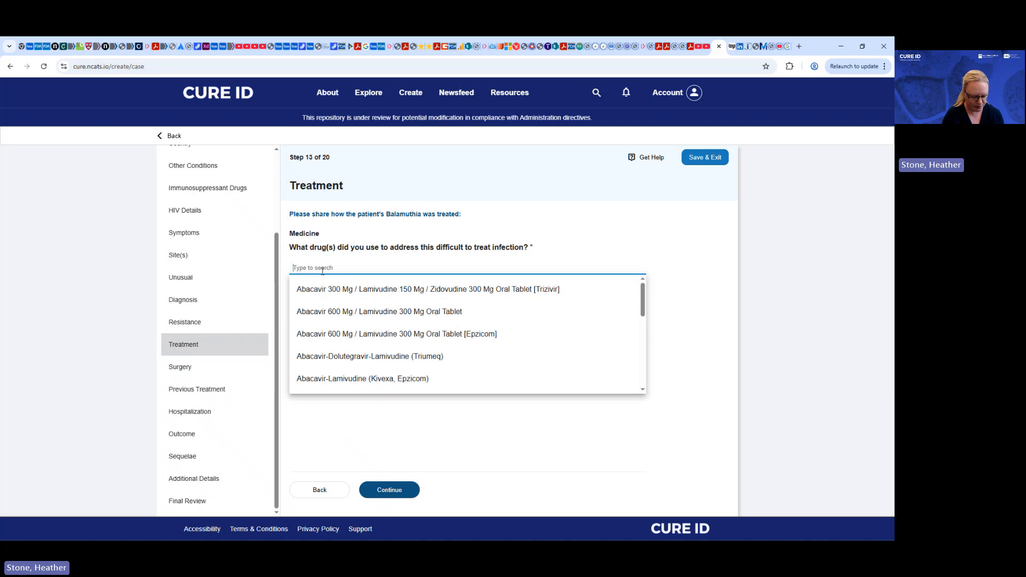
{"action": "type", "text": "Nitrox"}
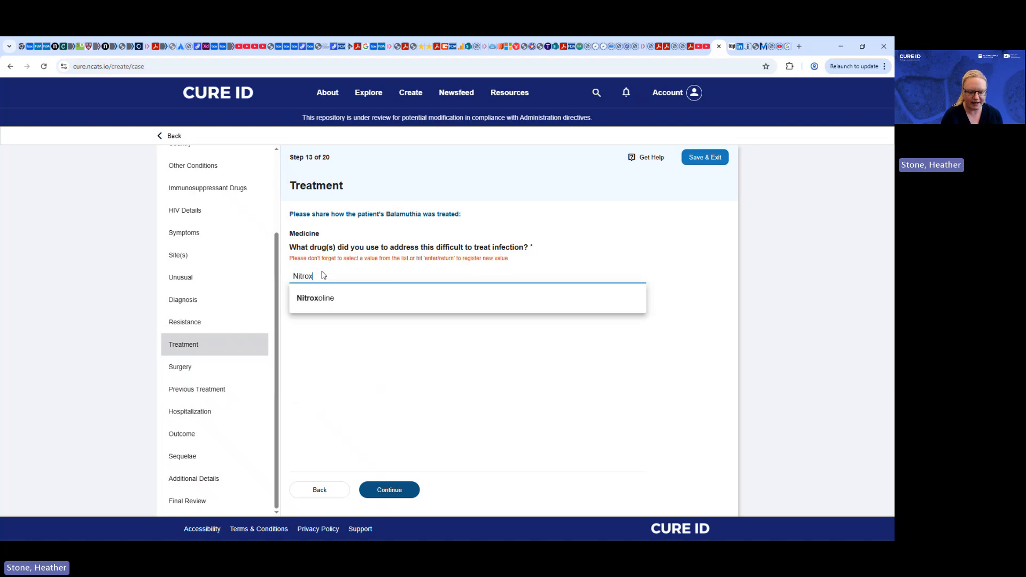
{"action": "left_click", "coordinate": [313, 299]}
{"action": "type", "text": "Pentami"}
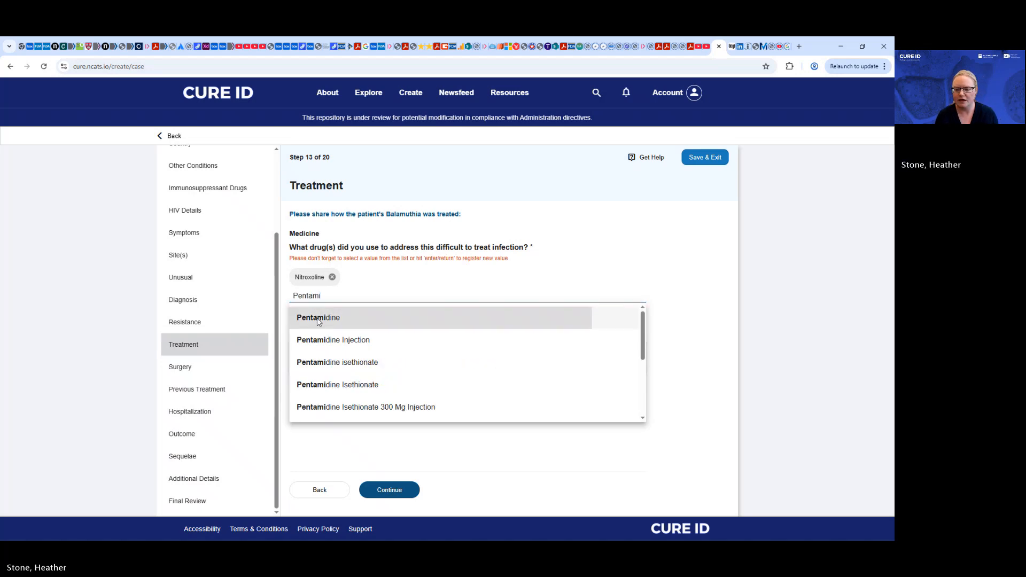
{"action": "left_click", "coordinate": [315, 317]}
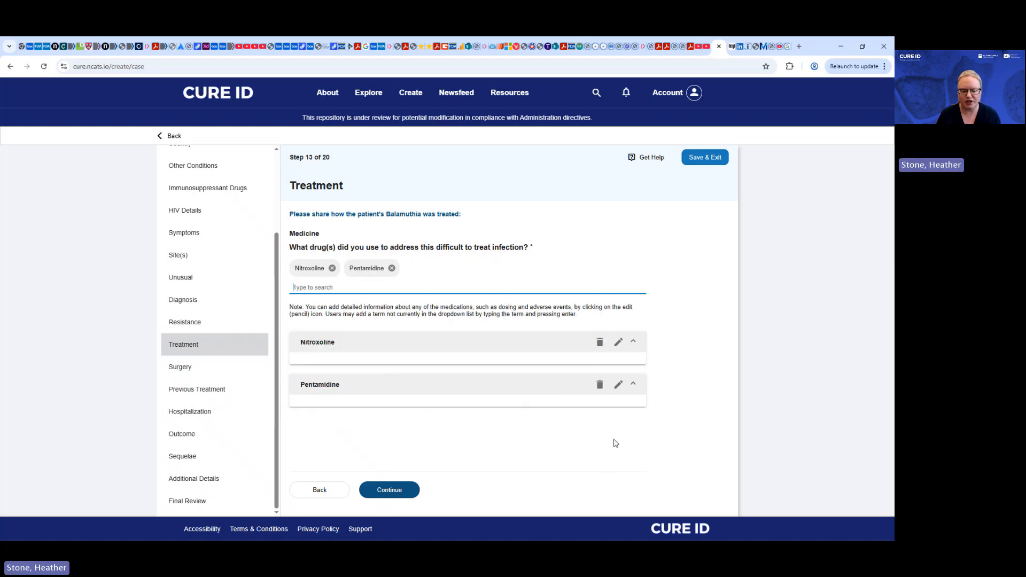
{"action": "left_click", "coordinate": [619, 343]}
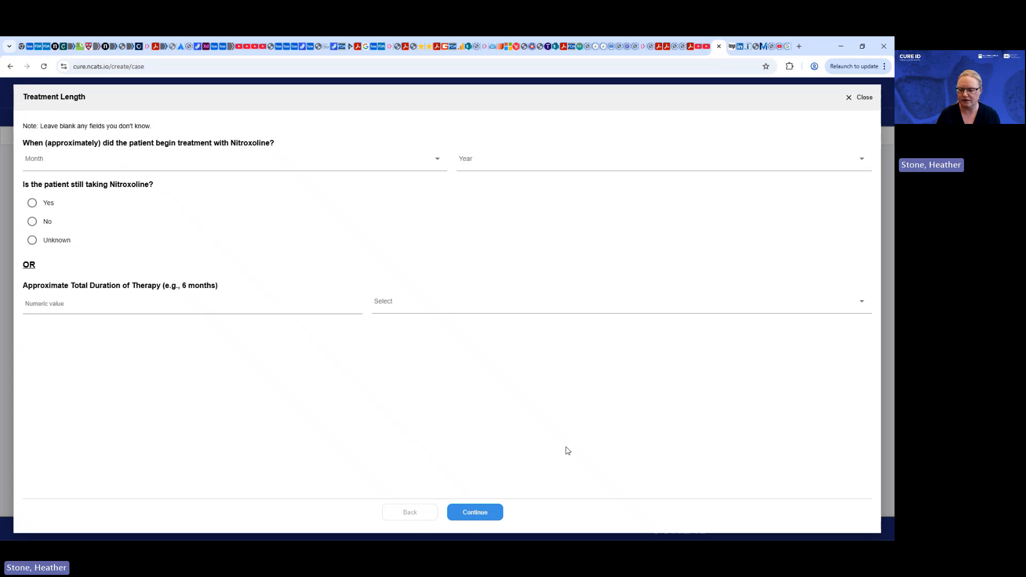
{"action": "left_click", "coordinate": [856, 99]}
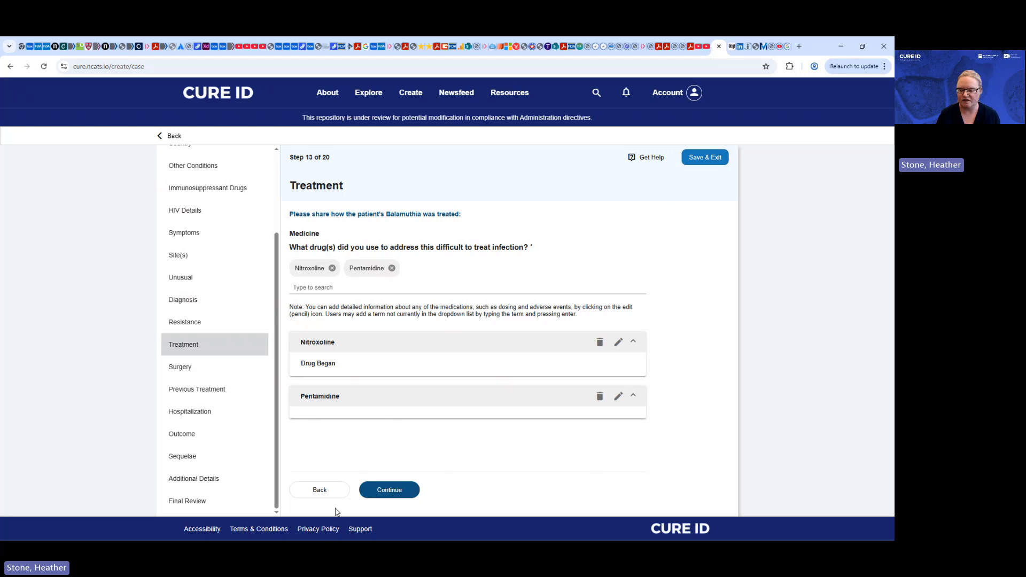
Set the patient's outcome to "Patient improved (Partial response)" and continue to the Sequelae section
{"action": "left_click", "coordinate": [394, 488]}
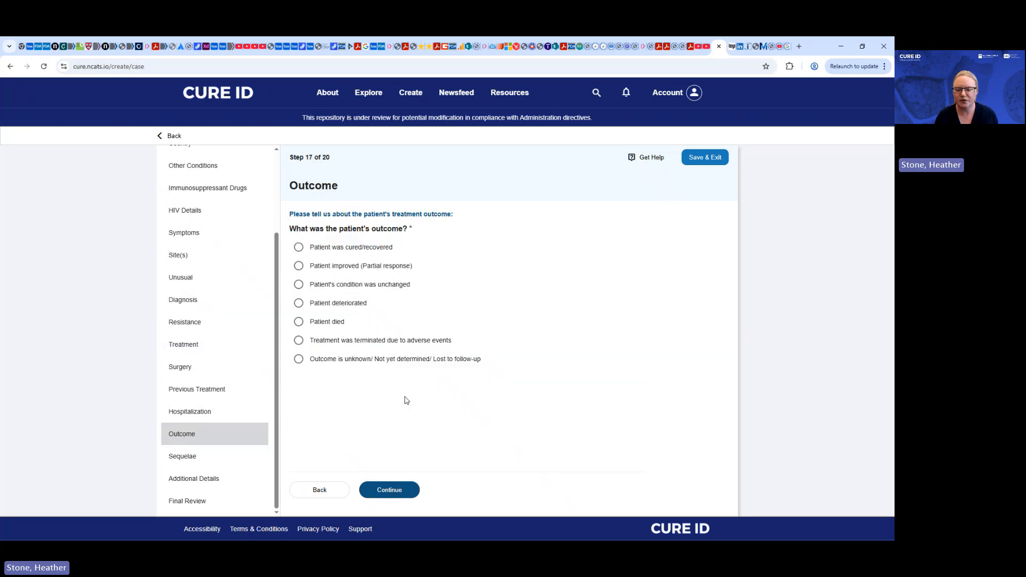
{"action": "left_click", "coordinate": [353, 267]}
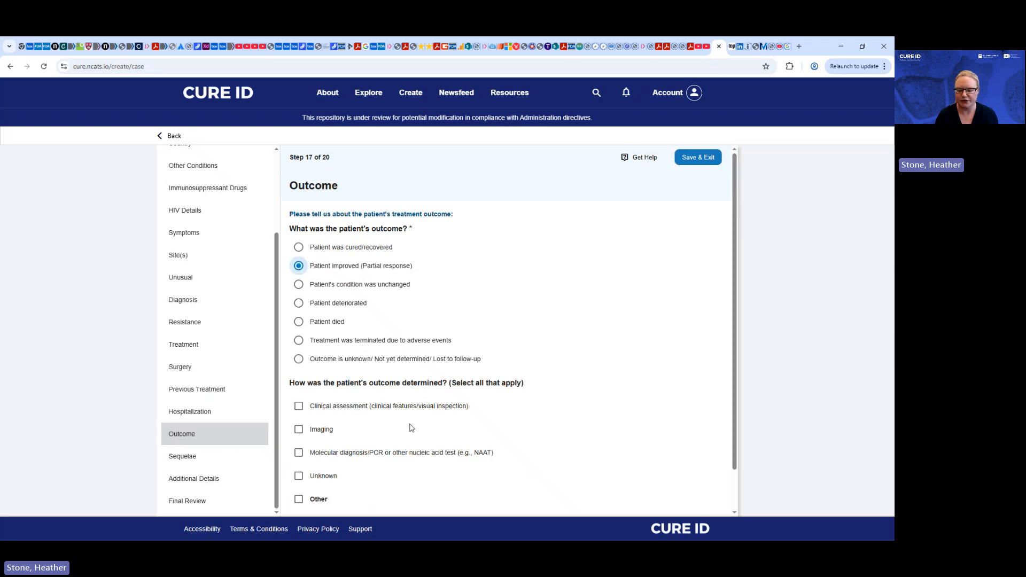
{"action": "scroll", "coordinate": [409, 433], "scroll_direction": "down", "scroll_amount": 1}
{"action": "left_click", "coordinate": [393, 491]}
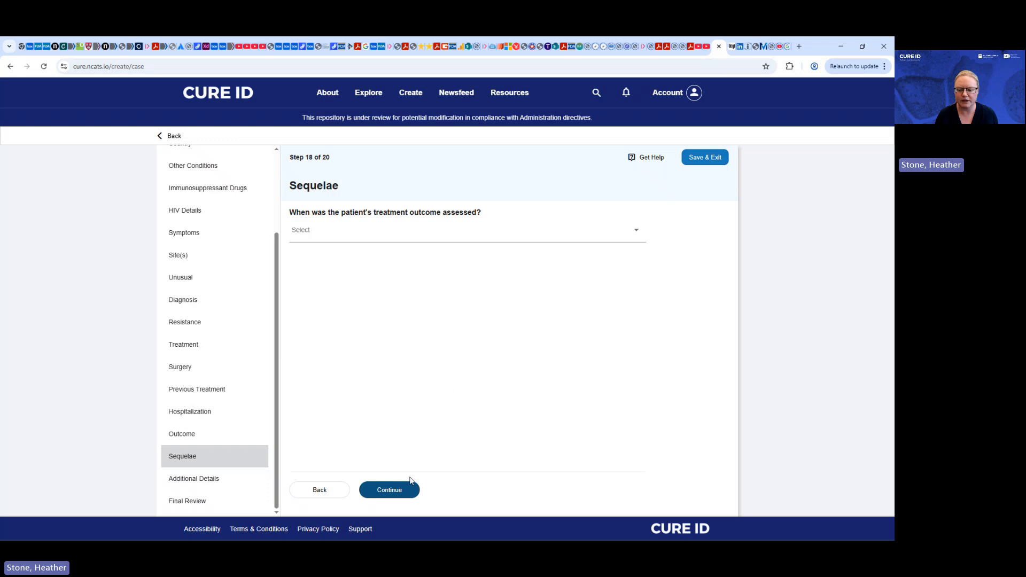
Pass through Additional Details without setting a reminder or uploading images, and proceed to the Final Review
{"action": "left_click", "coordinate": [206, 482]}
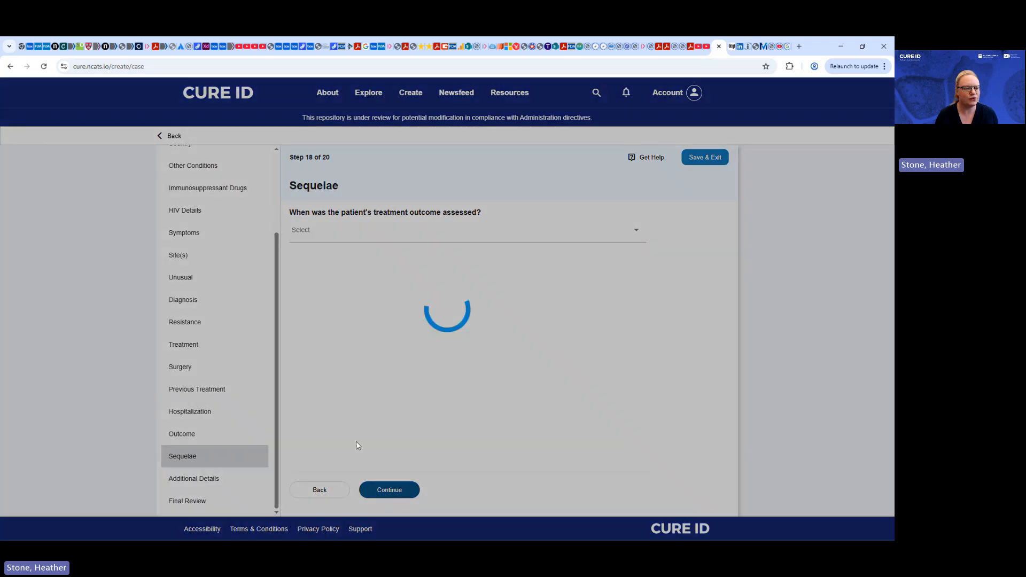
{"action": "scroll", "coordinate": [518, 399], "scroll_direction": "down", "scroll_amount": 3}
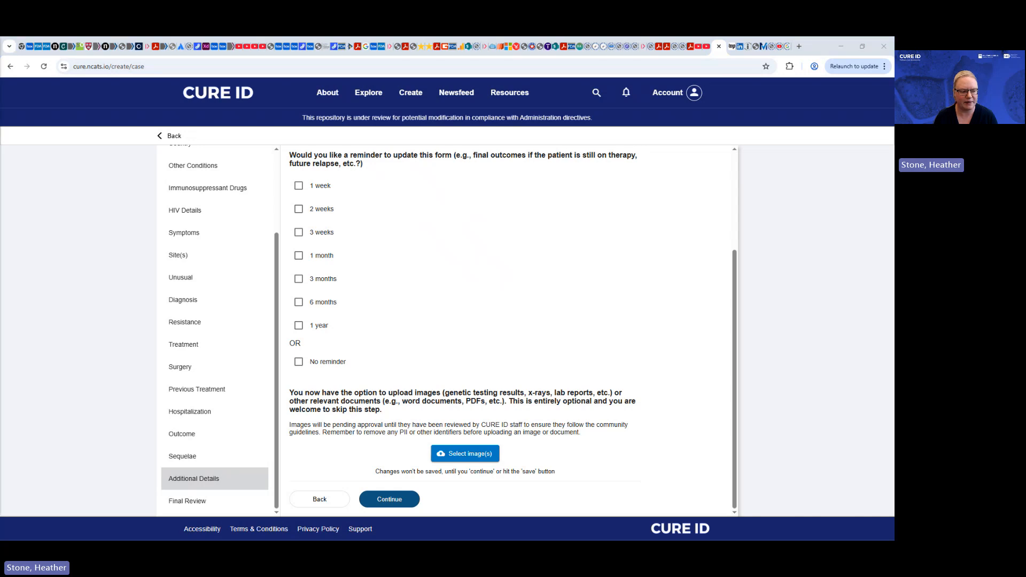
{"action": "left_click", "coordinate": [402, 503]}
{"action": "left_click", "coordinate": [403, 503]}
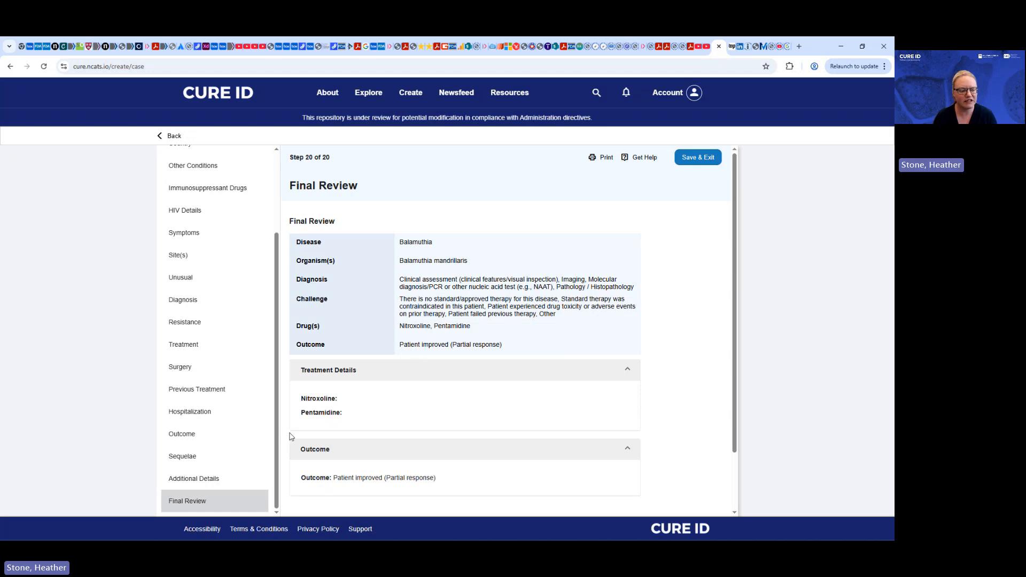
Revisit the Hospitalization section and return to the Final Review
{"action": "left_click", "coordinate": [182, 416]}
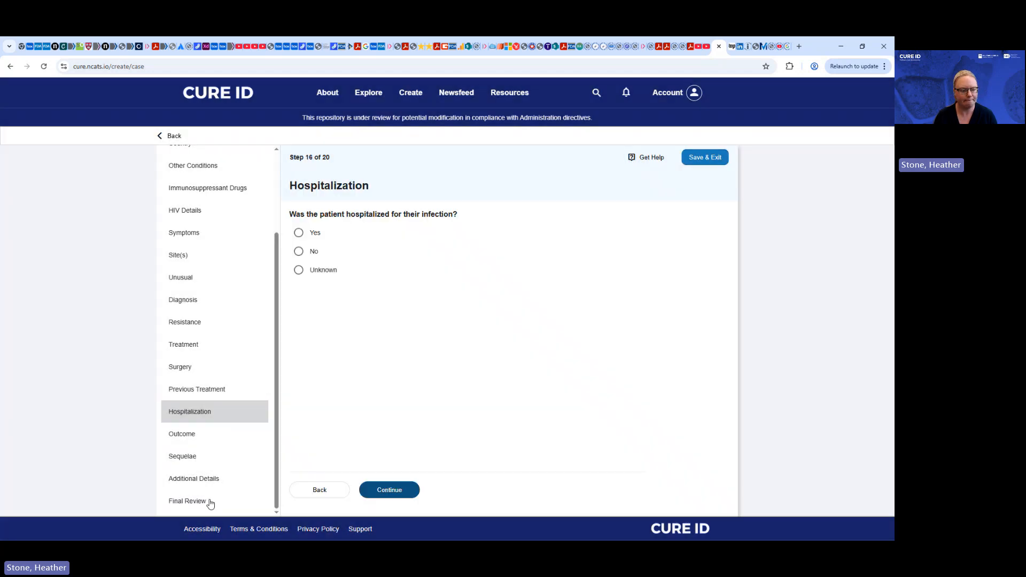
{"action": "left_click", "coordinate": [210, 502]}
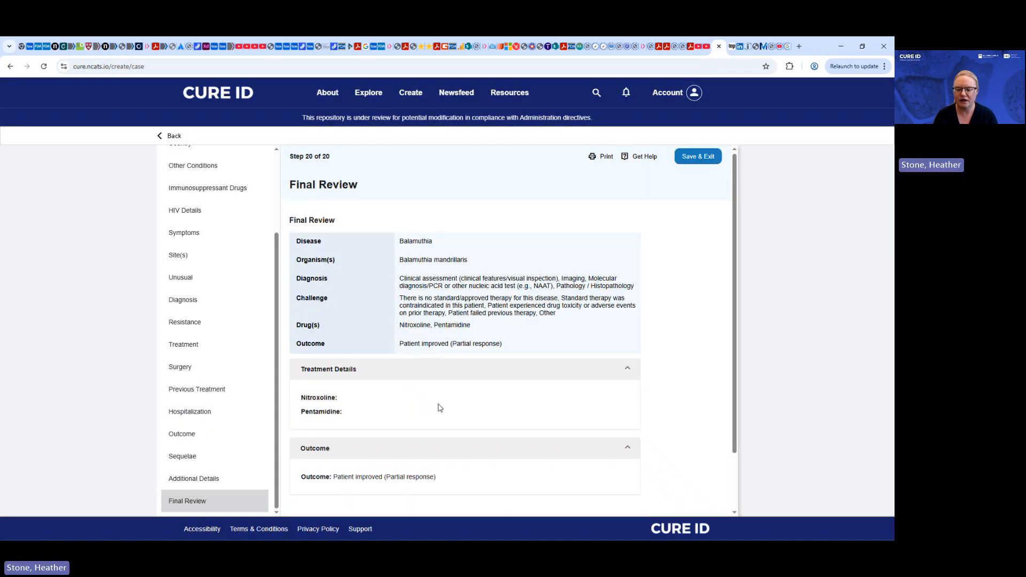
Submit the case report with the option to not appear publicly as the author left unselected
{"action": "scroll", "coordinate": [440, 408], "scroll_direction": "down", "scroll_amount": 2}
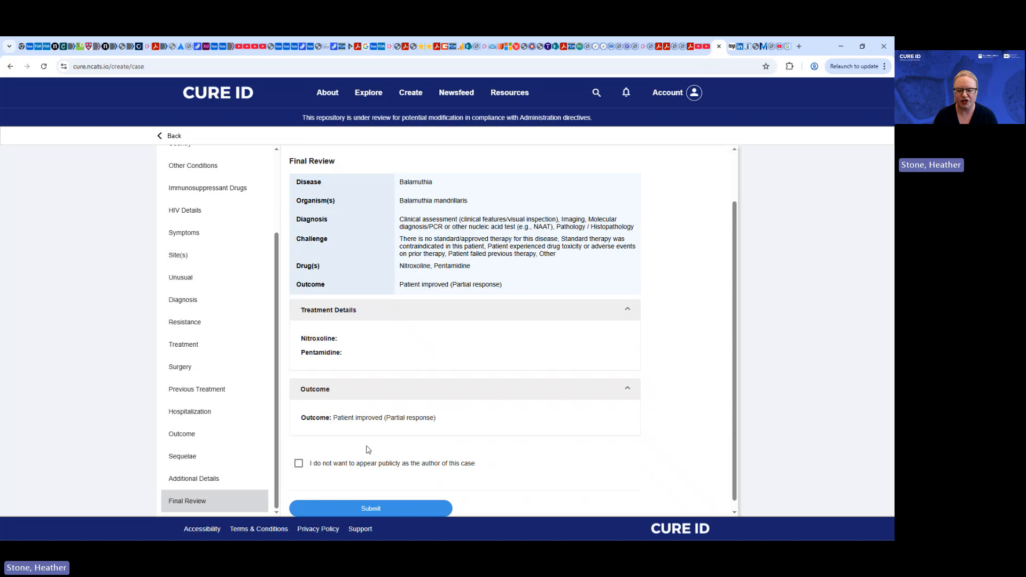
{"action": "left_click", "coordinate": [339, 458]}
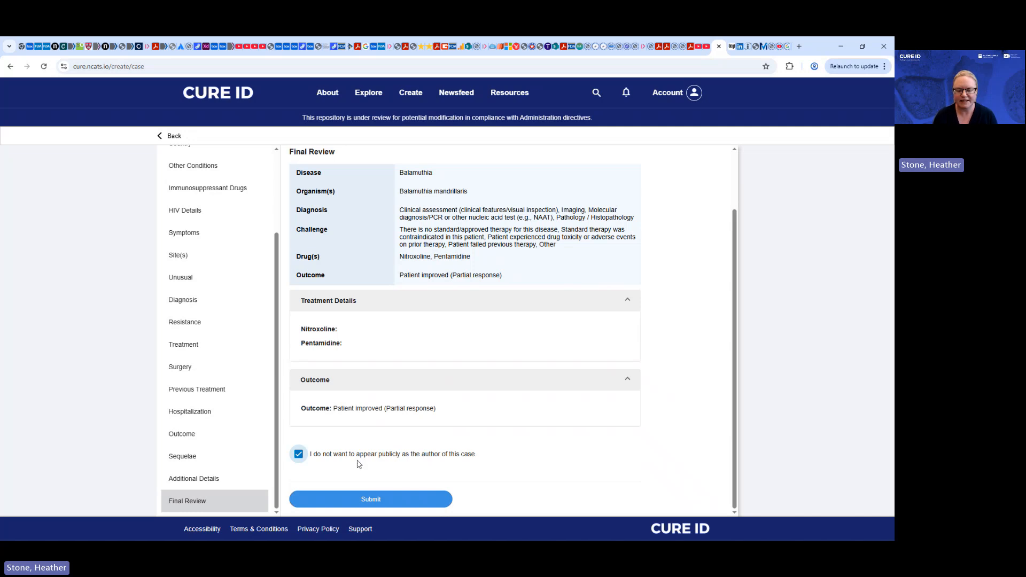
{"action": "left_click", "coordinate": [336, 458]}
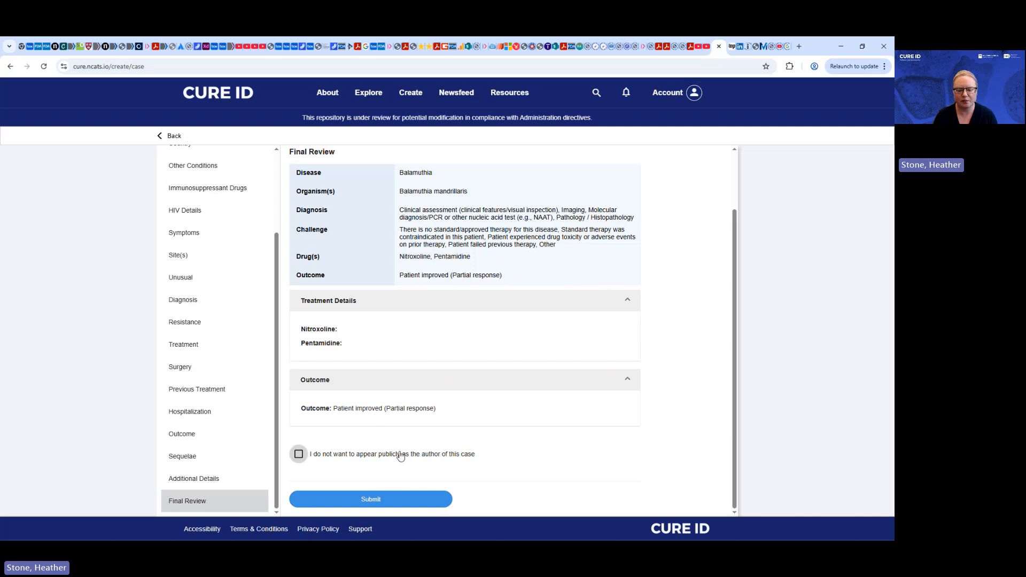
{"action": "left_click", "coordinate": [382, 501]}
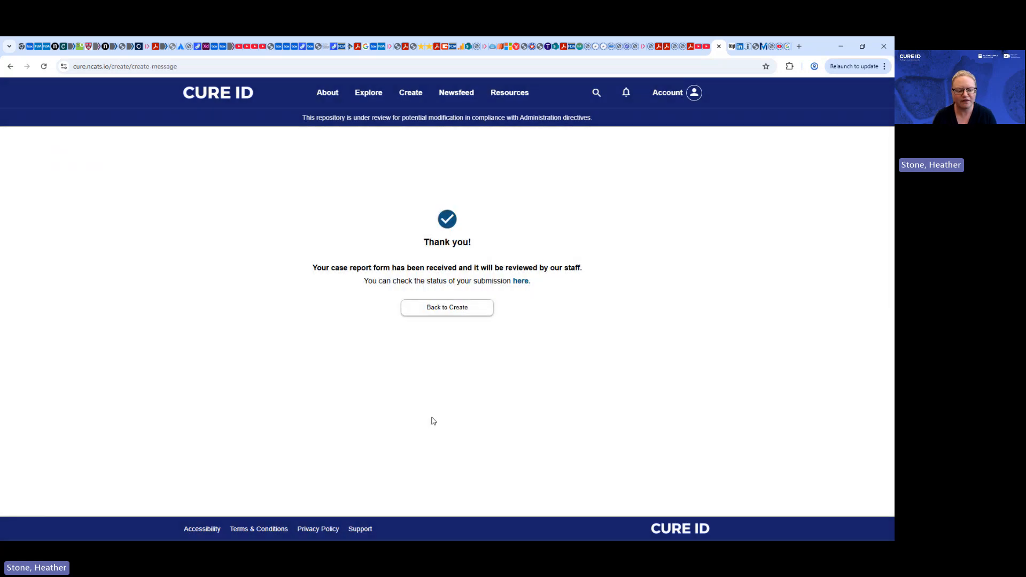